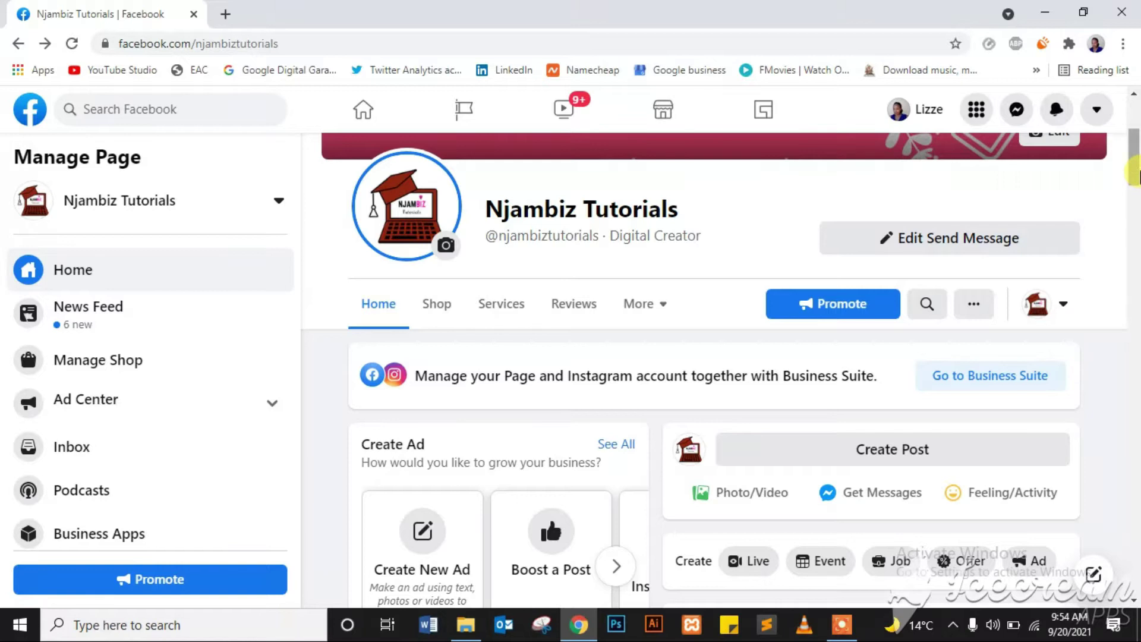
- Open the page's Ad Center, create a new ad, and choose Boost an Instagram Post
scroll(1134, 173, down, 4)
scroll(515, 265, up, 3)
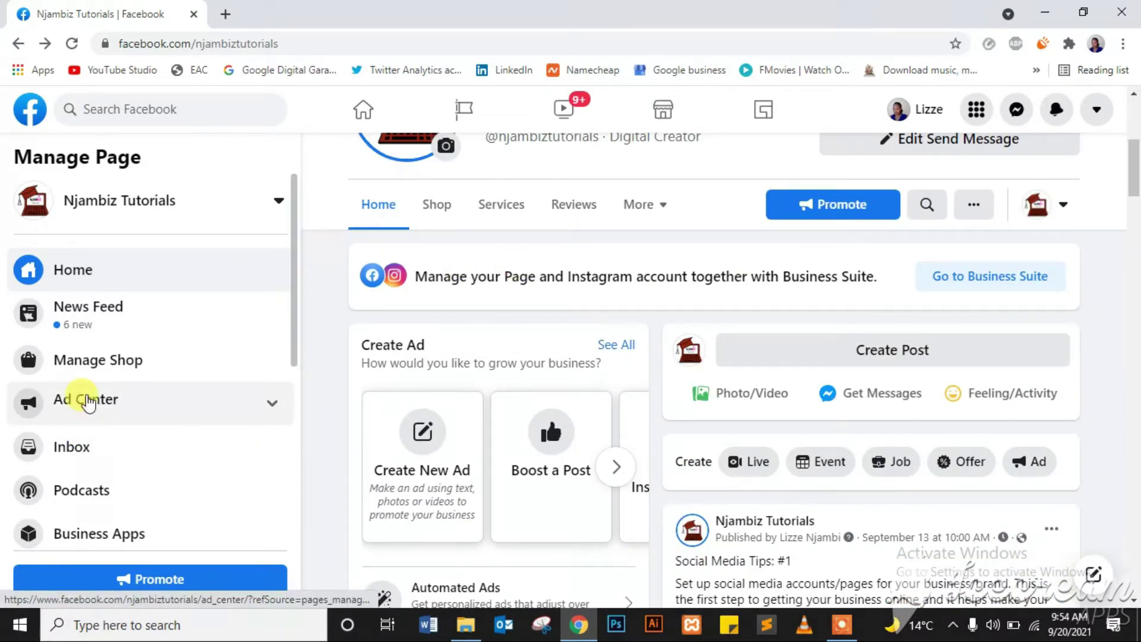
click(88, 404)
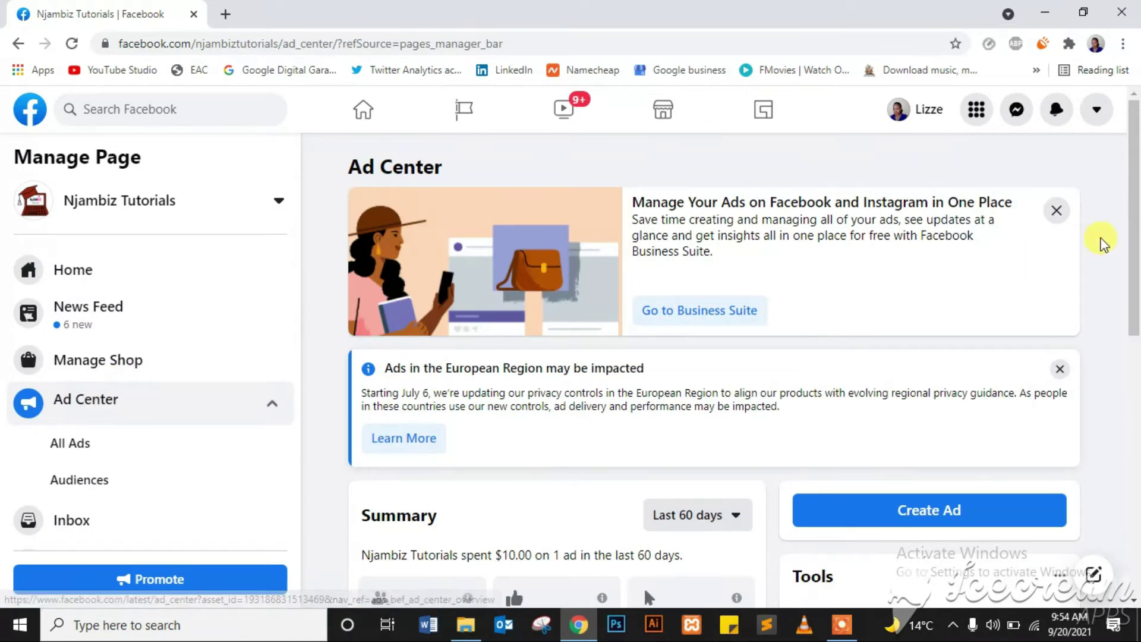
drag(1136, 253, 1136, 270)
click(945, 469)
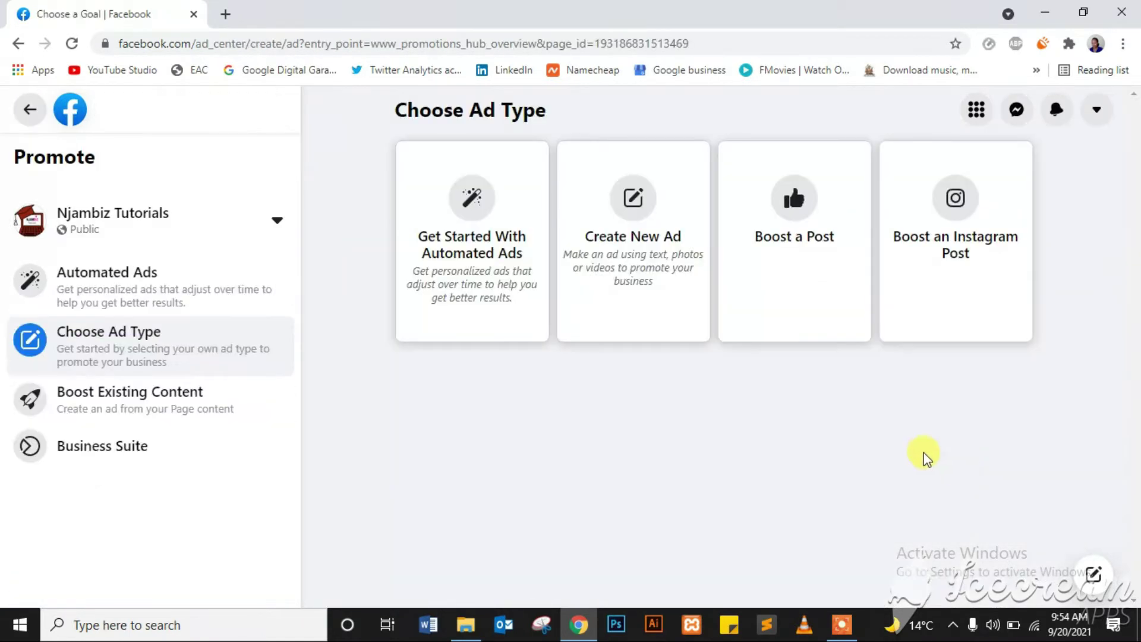
click(959, 254)
drag(1135, 183, 1136, 213)
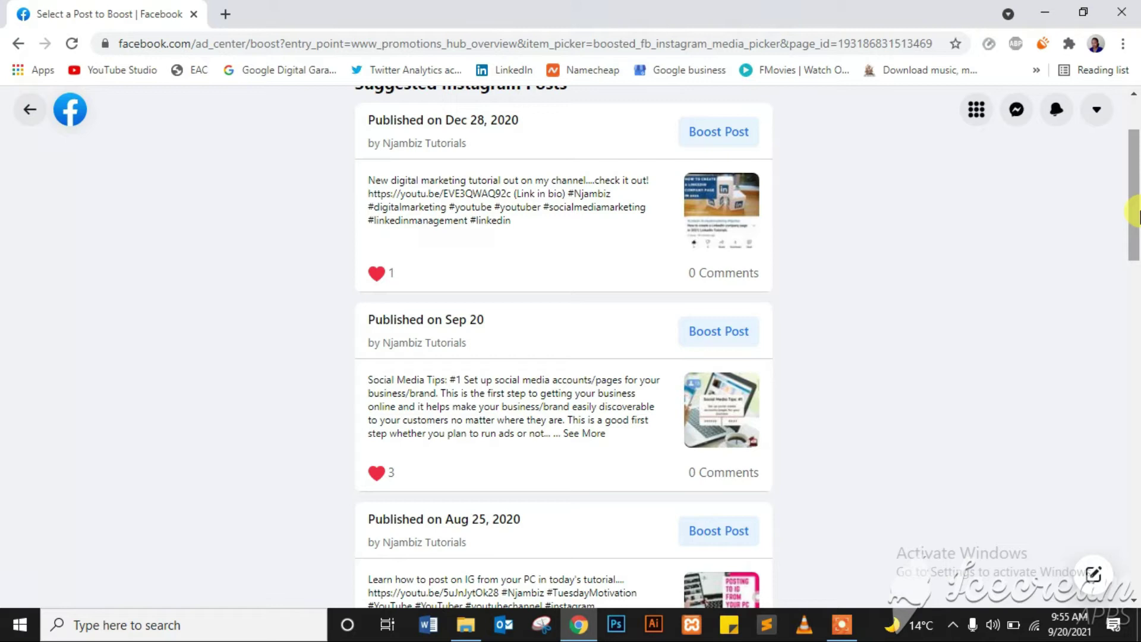
drag(1135, 214, 1135, 244)
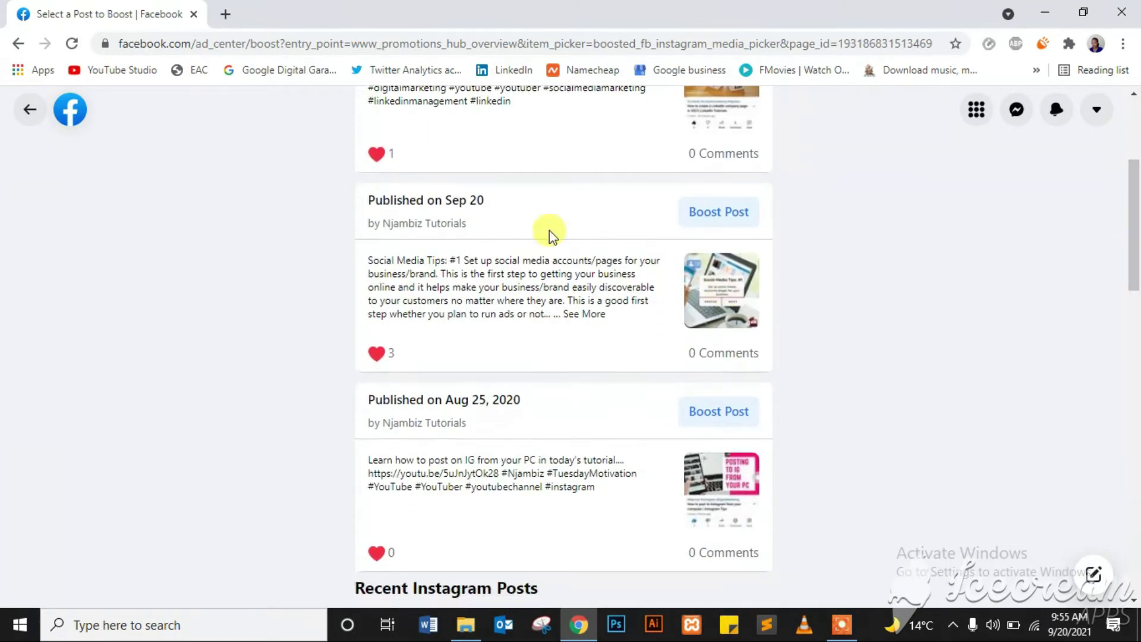
- Open the boost form for the Sep 20 'Social Media Tips: #1' Instagram post
click(719, 215)
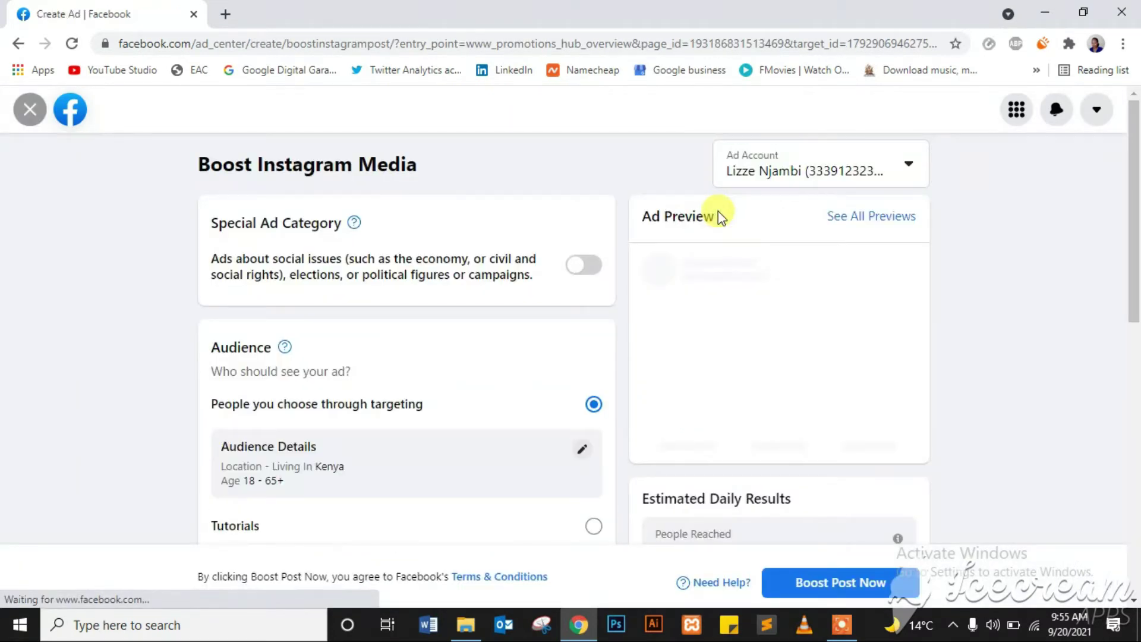
drag(1136, 158, 1136, 169)
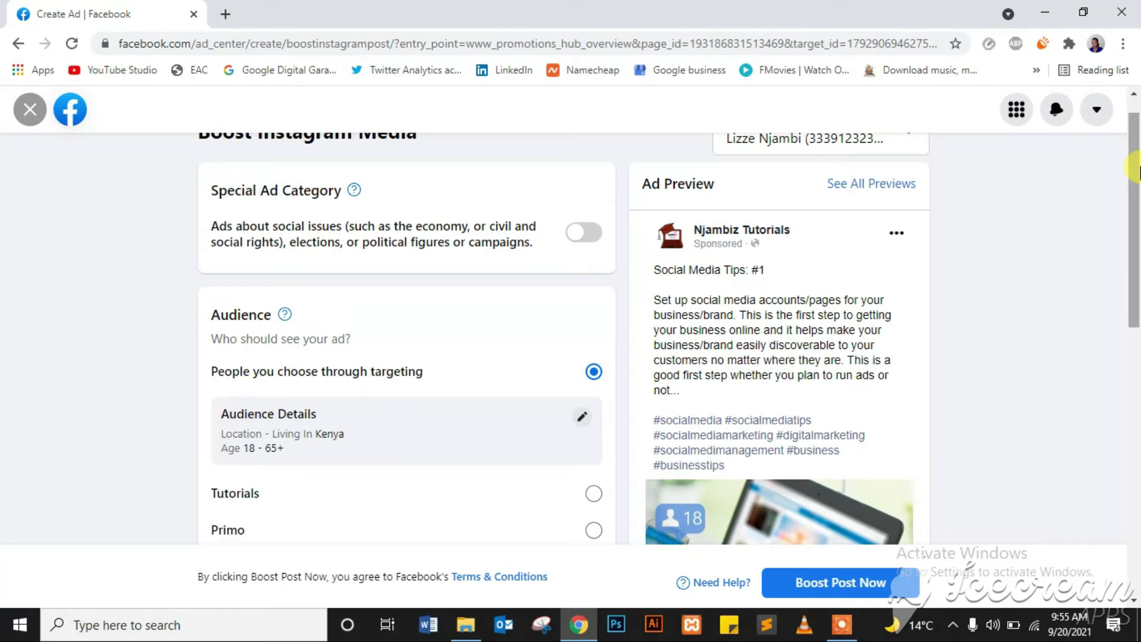
drag(1136, 169, 1135, 171)
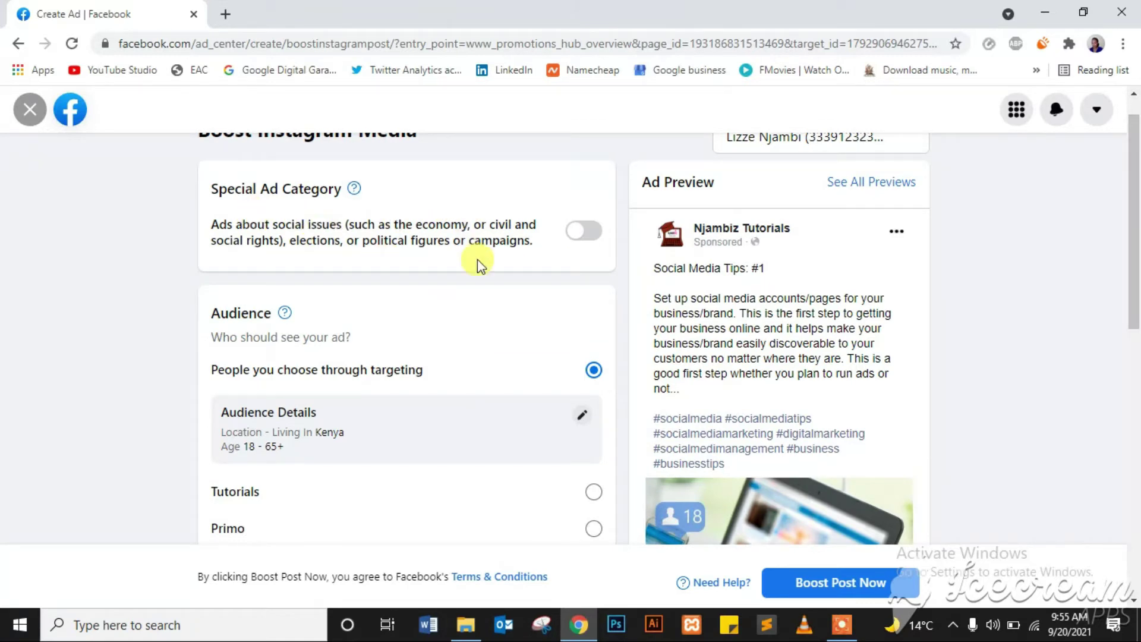
drag(1132, 256, 1135, 291)
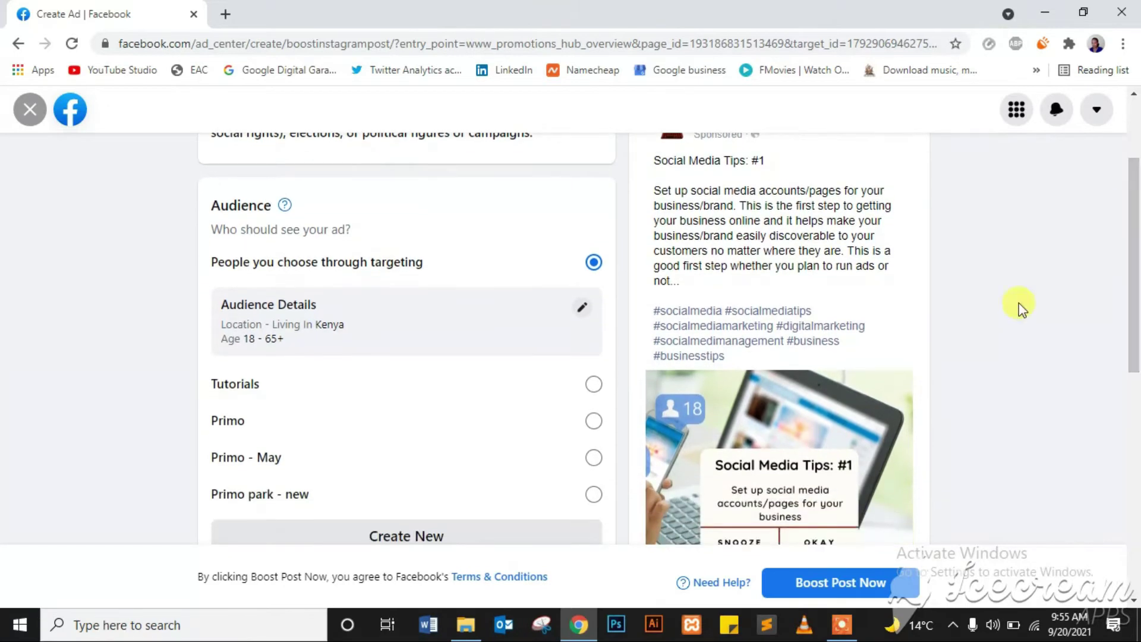
- Edit the Kenya audience to ages 24–57 with Digital marketing and Social media interests
click(582, 307)
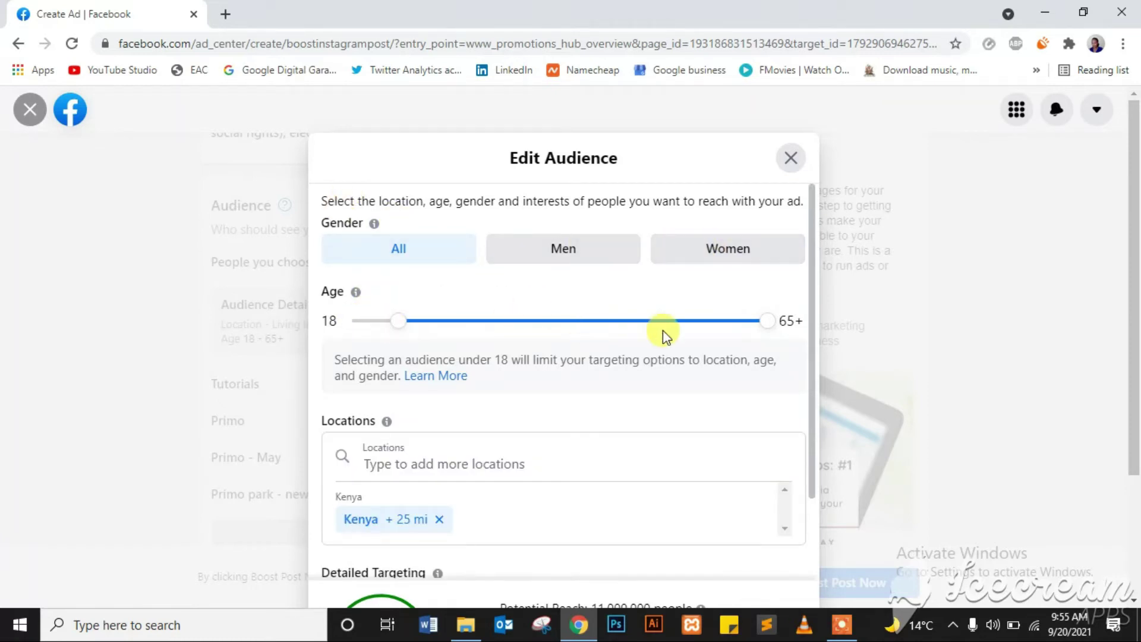
drag(815, 229, 813, 360)
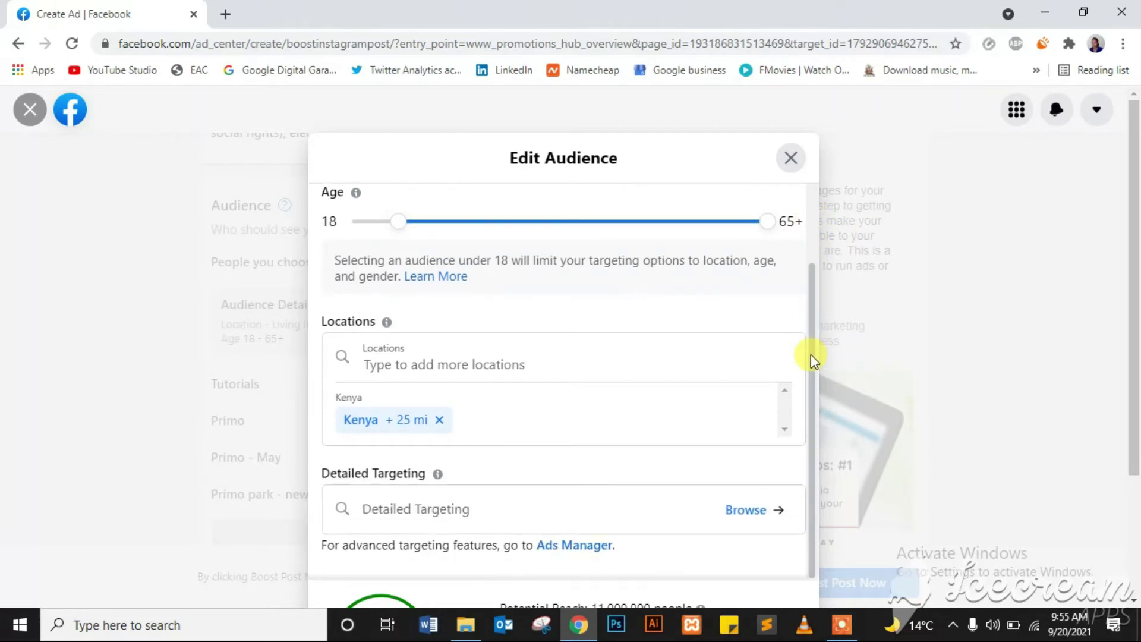
drag(1134, 309, 1137, 425)
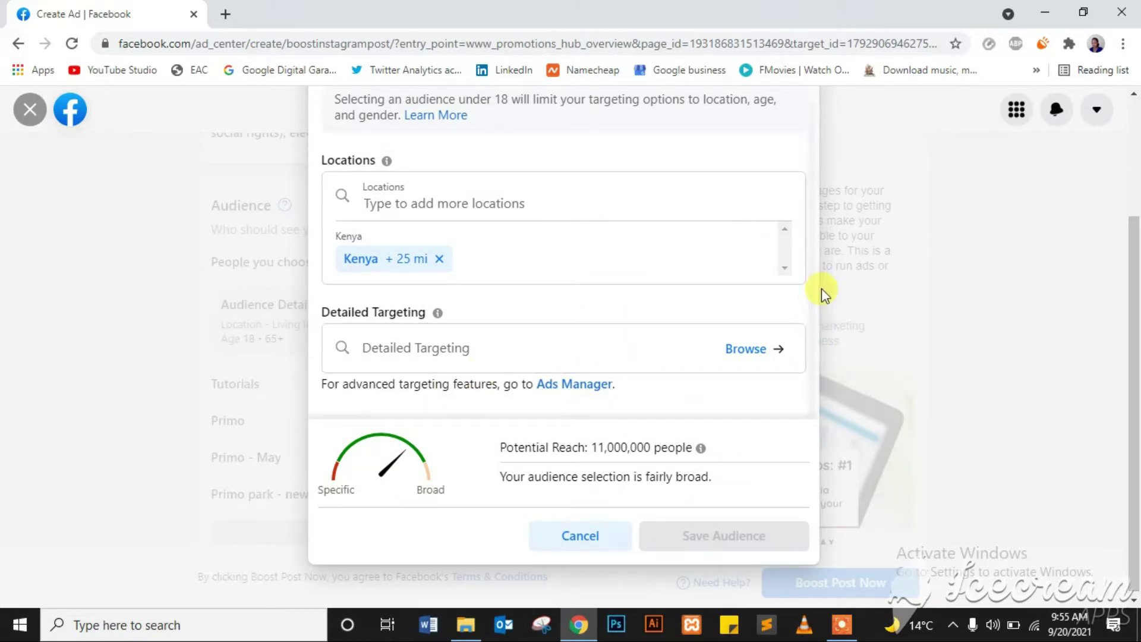
drag(817, 294, 808, 176)
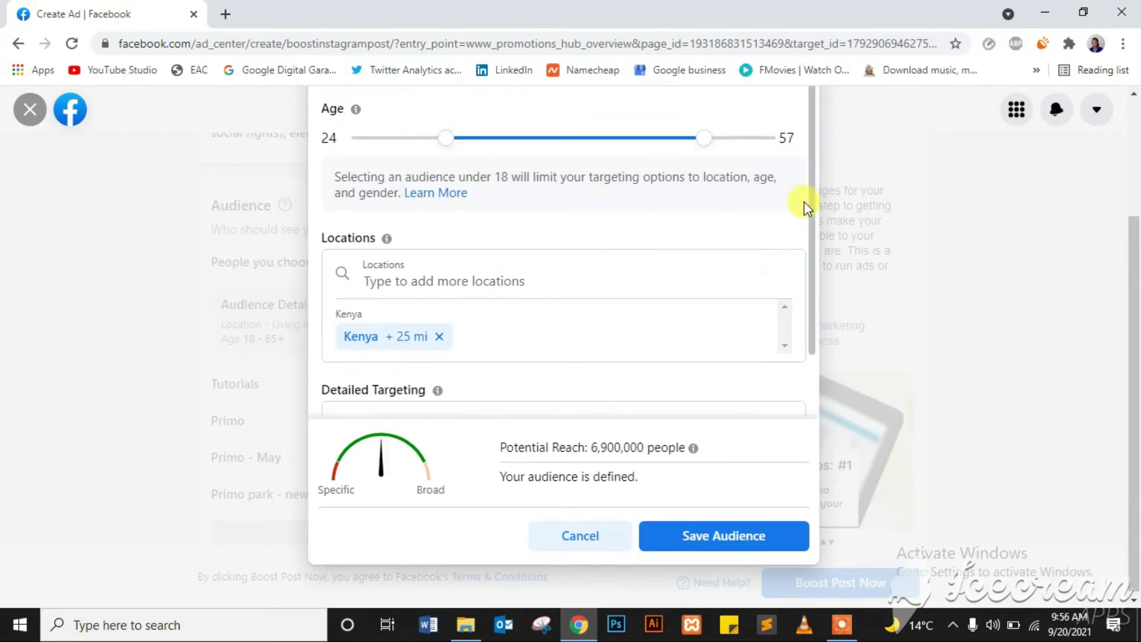
scroll(793, 220, down, 3)
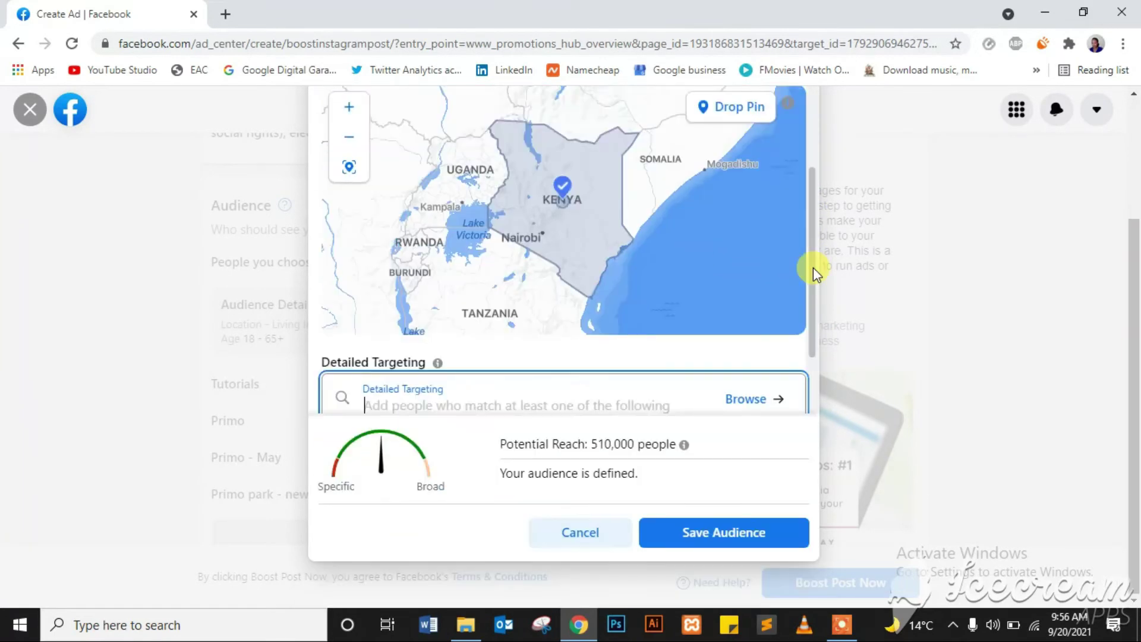
scroll(484, 226, down, 2)
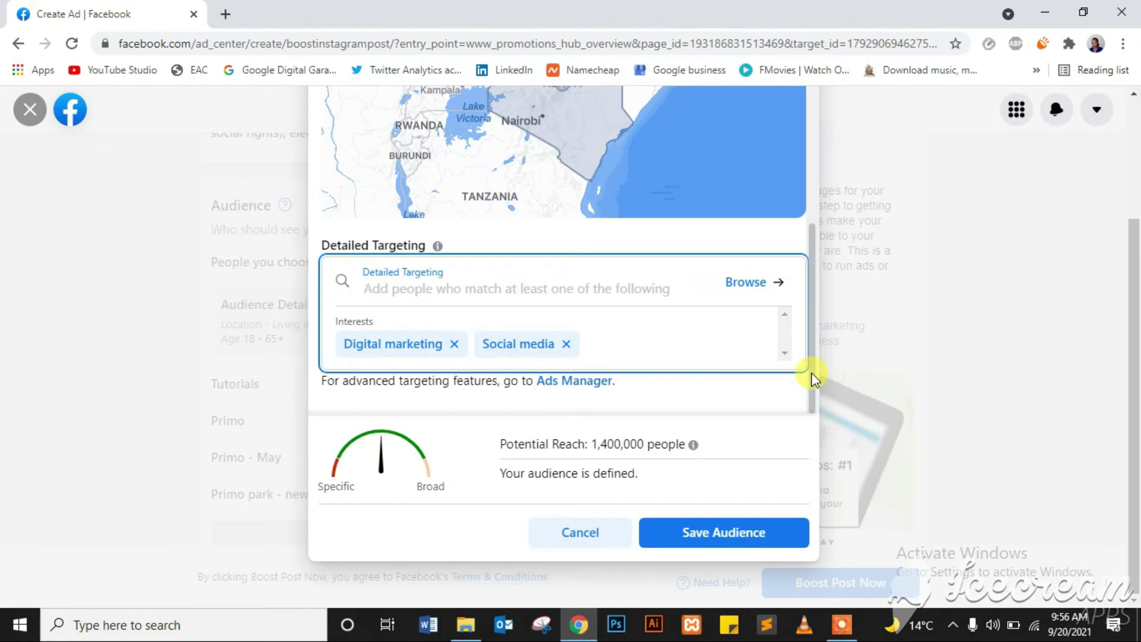
- Save the edited audience and replace the 7-day duration with a new value
click(749, 531)
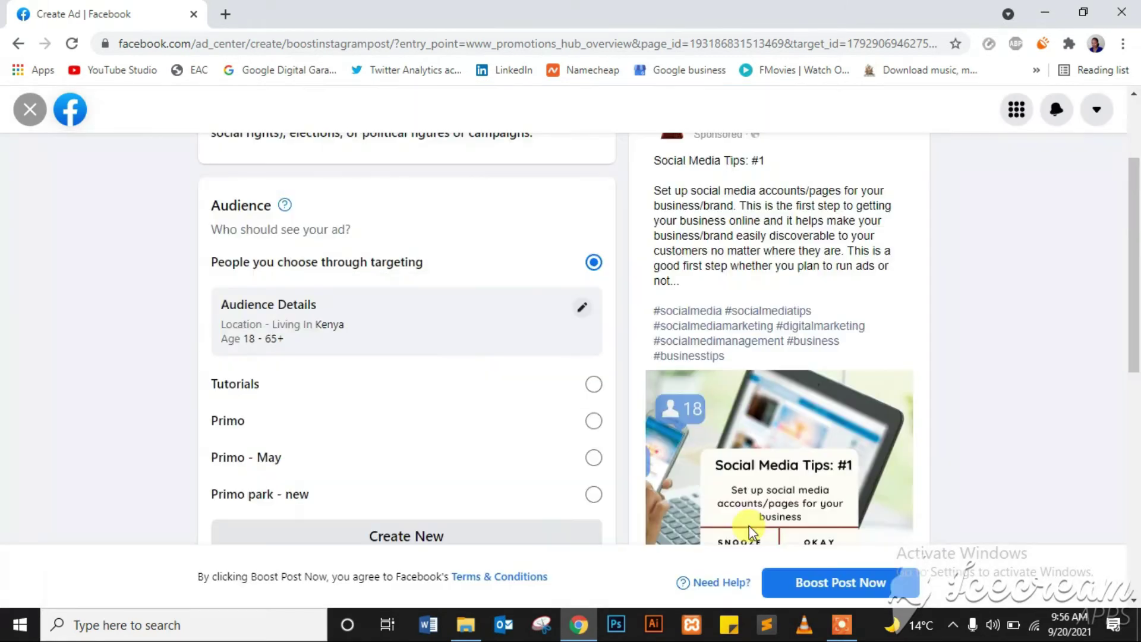
drag(1136, 275, 1137, 446)
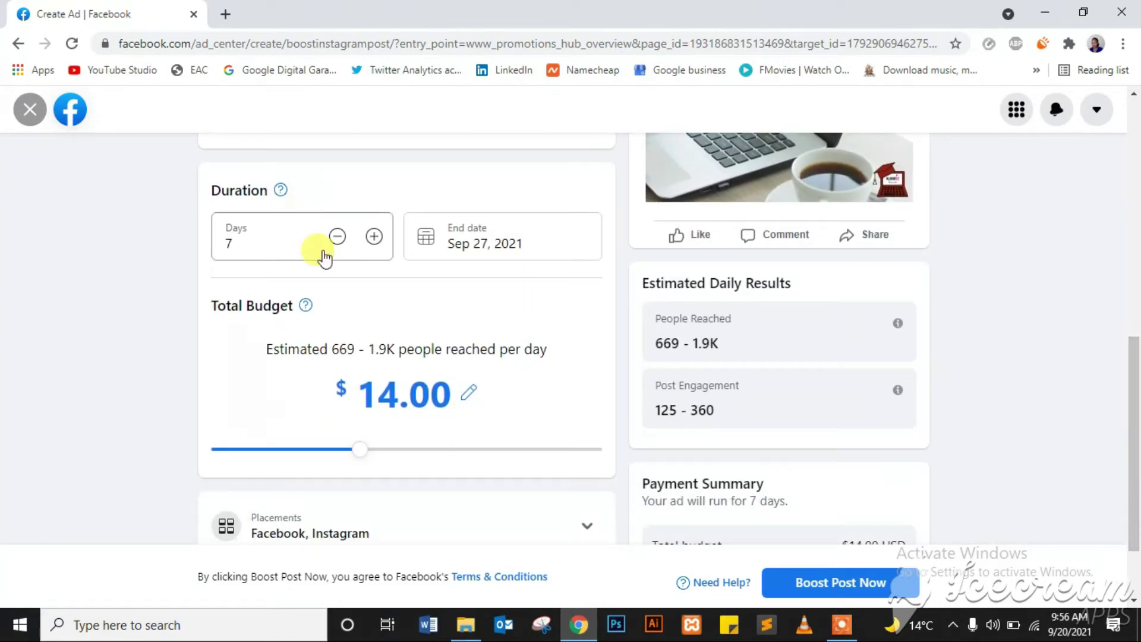
click(287, 239)
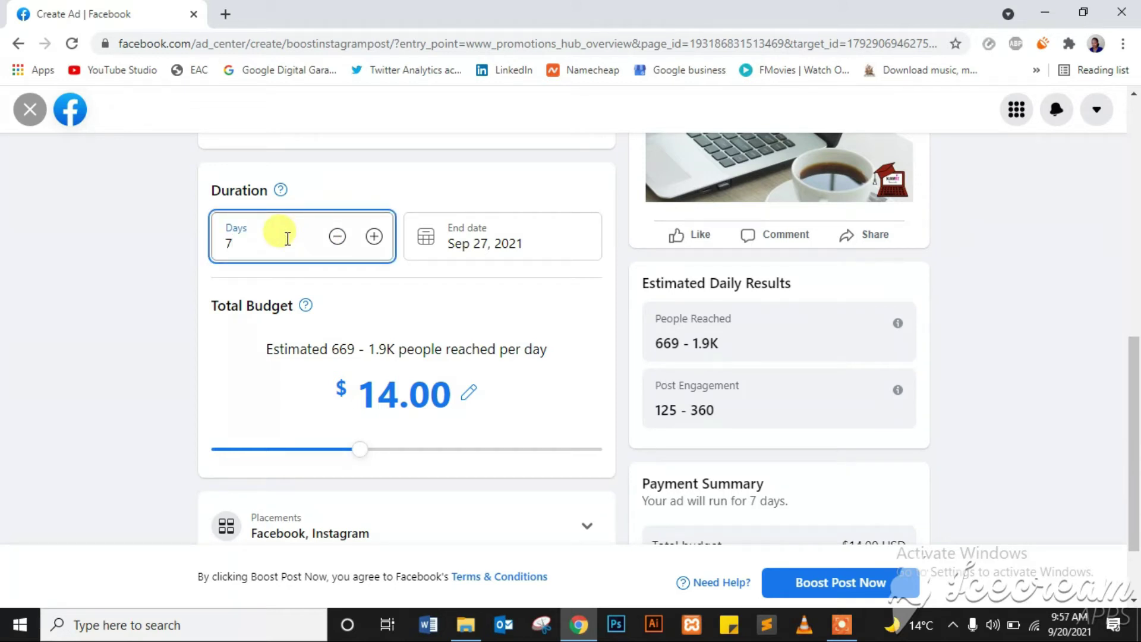
key(BackSpace)
text(2)
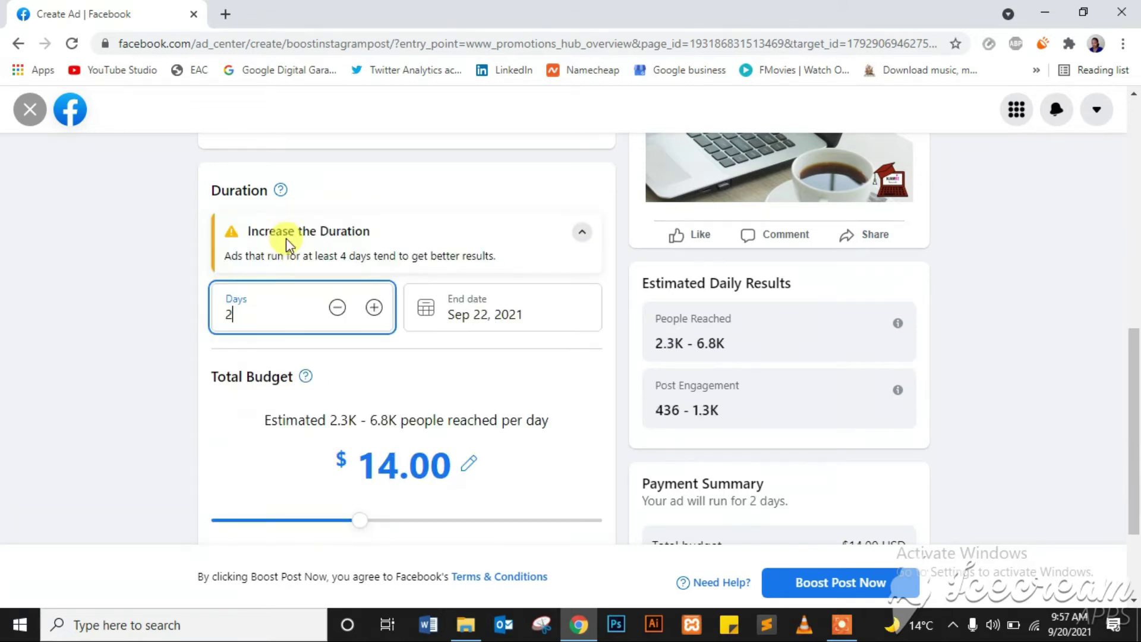
click(444, 397)
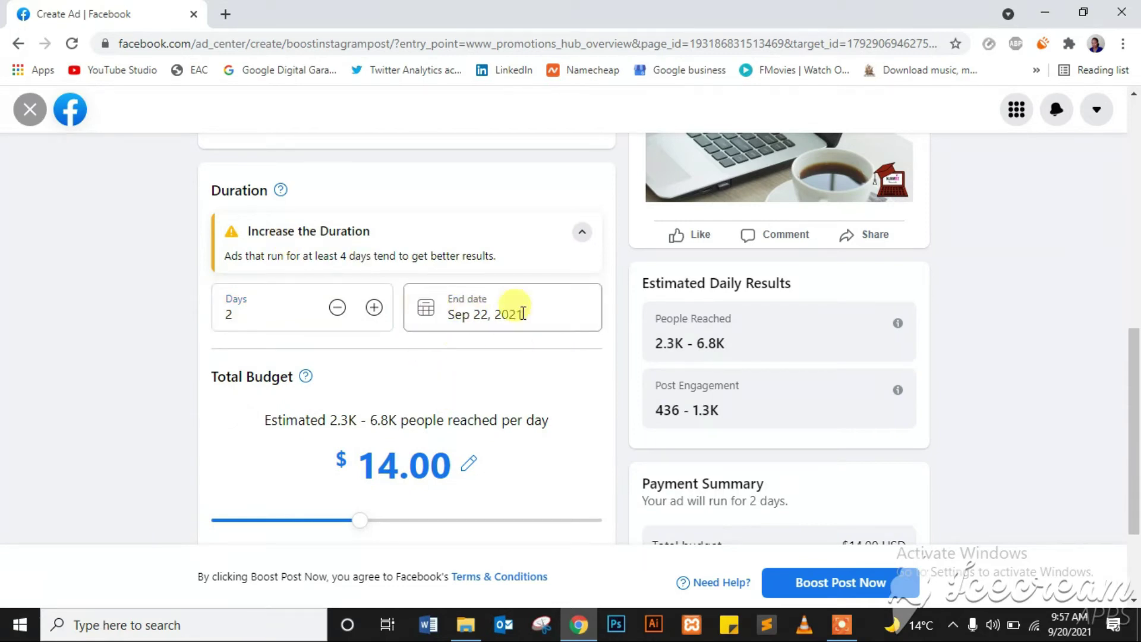
- Set the end date to Sep 23, 2021 so the boost runs 3 days
click(482, 313)
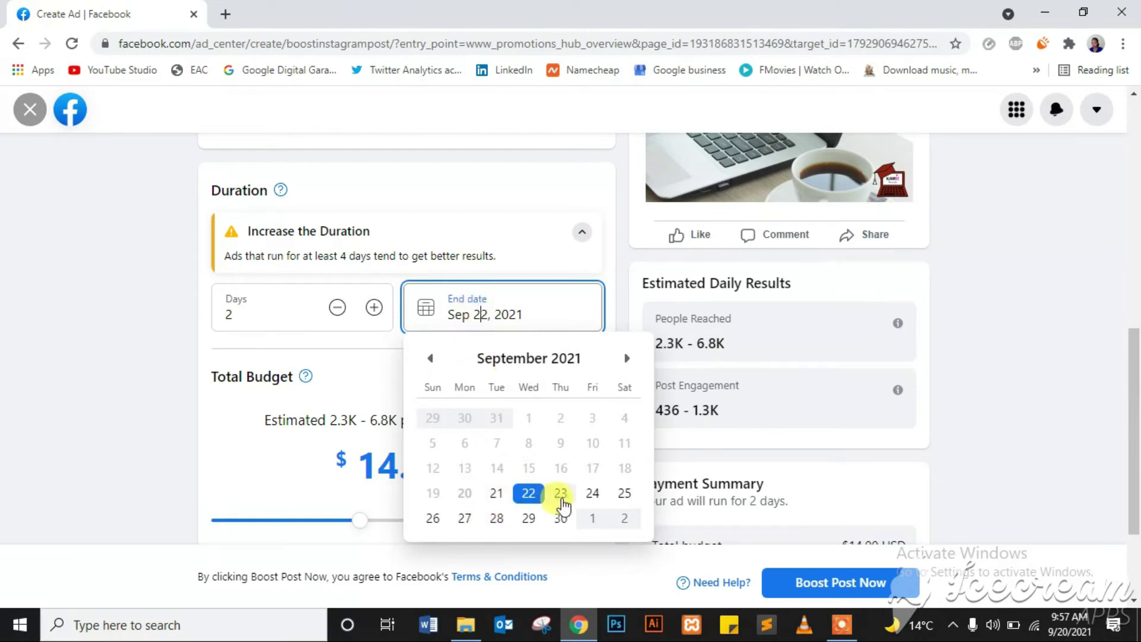
click(561, 494)
click(466, 383)
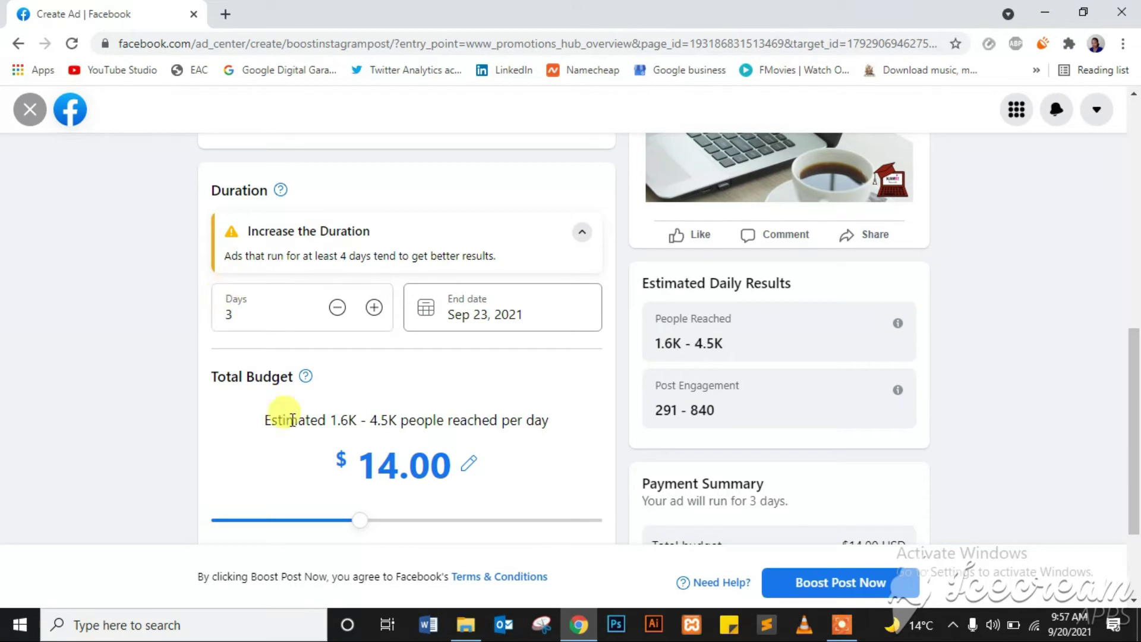
drag(1133, 367, 1135, 412)
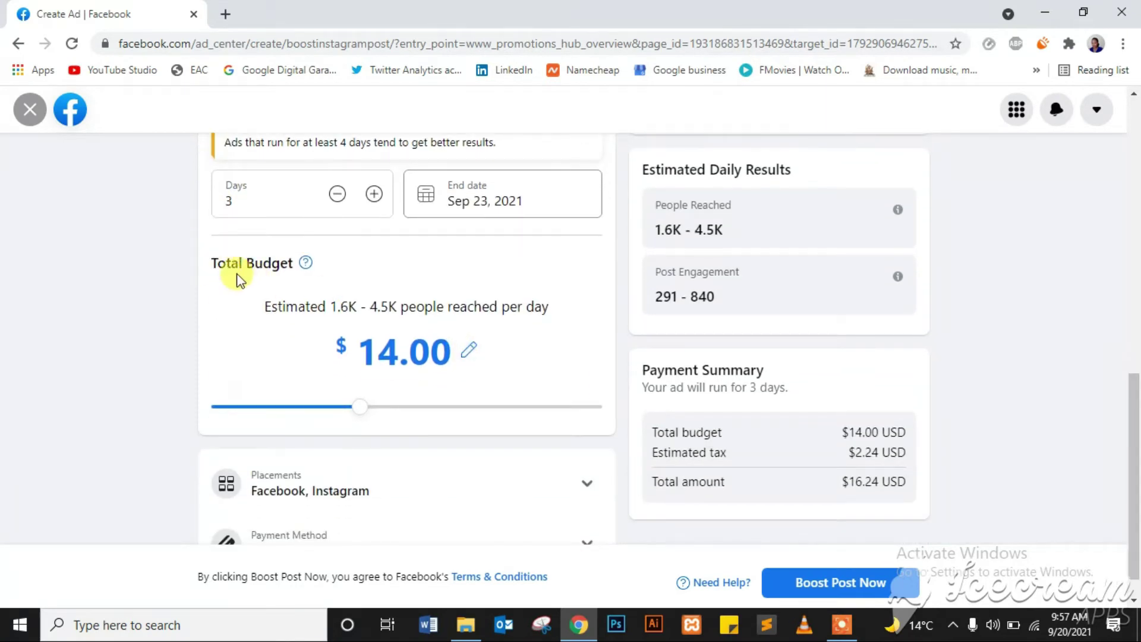
drag(213, 263, 296, 270)
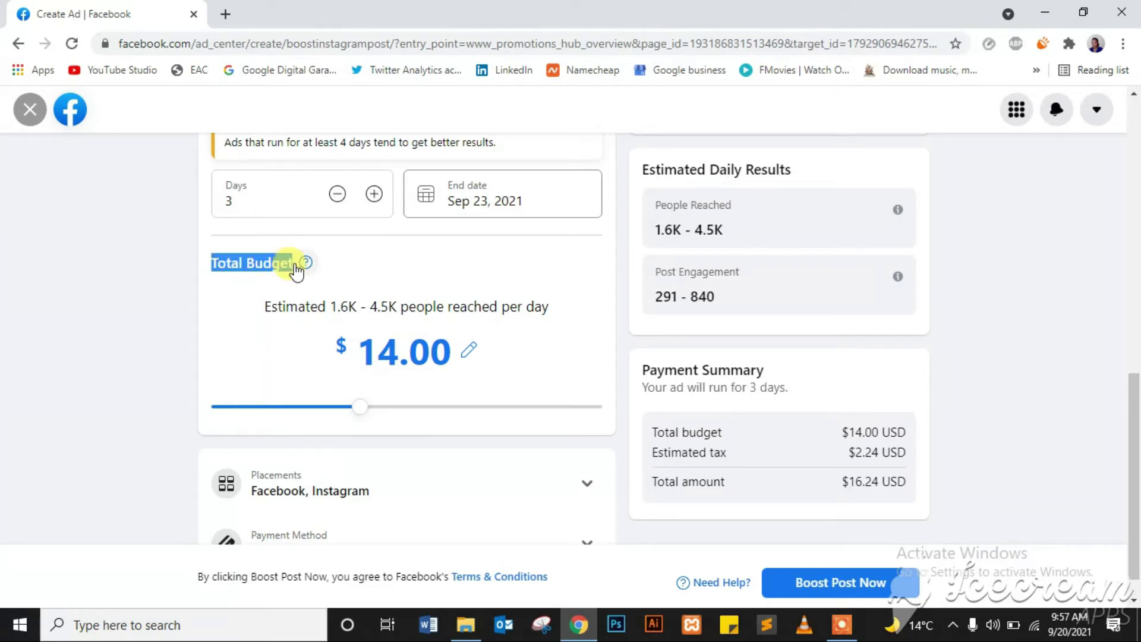
- Change the total budget from $14.00 to $6.00, totalling $6.96 with tax
click(470, 352)
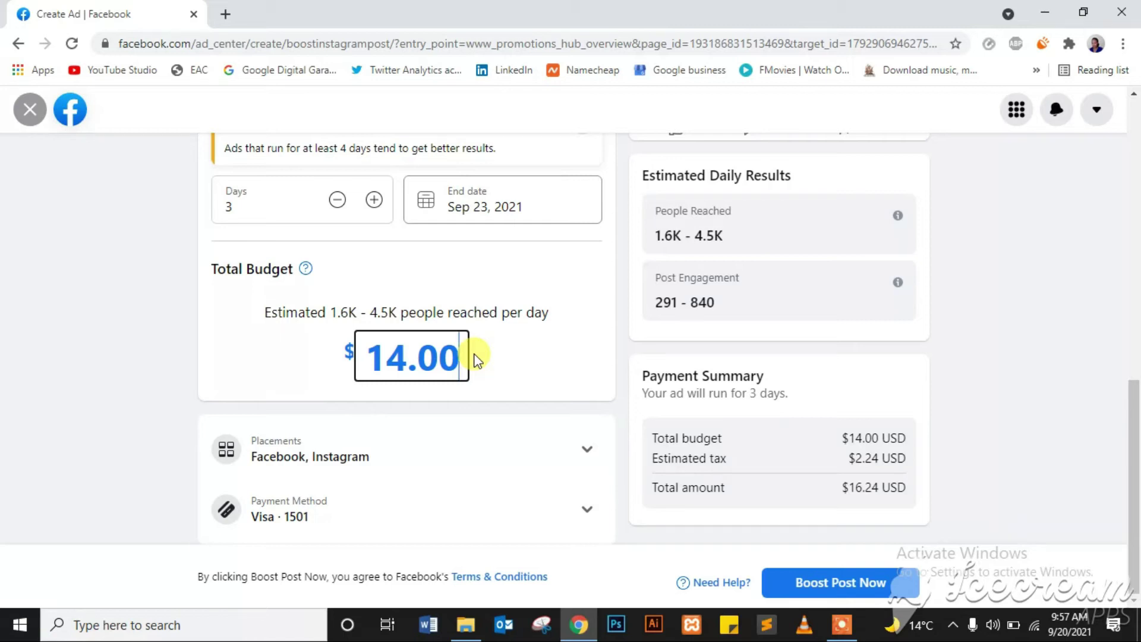
click(408, 357)
key(BackSpace)
key(BackSpace)
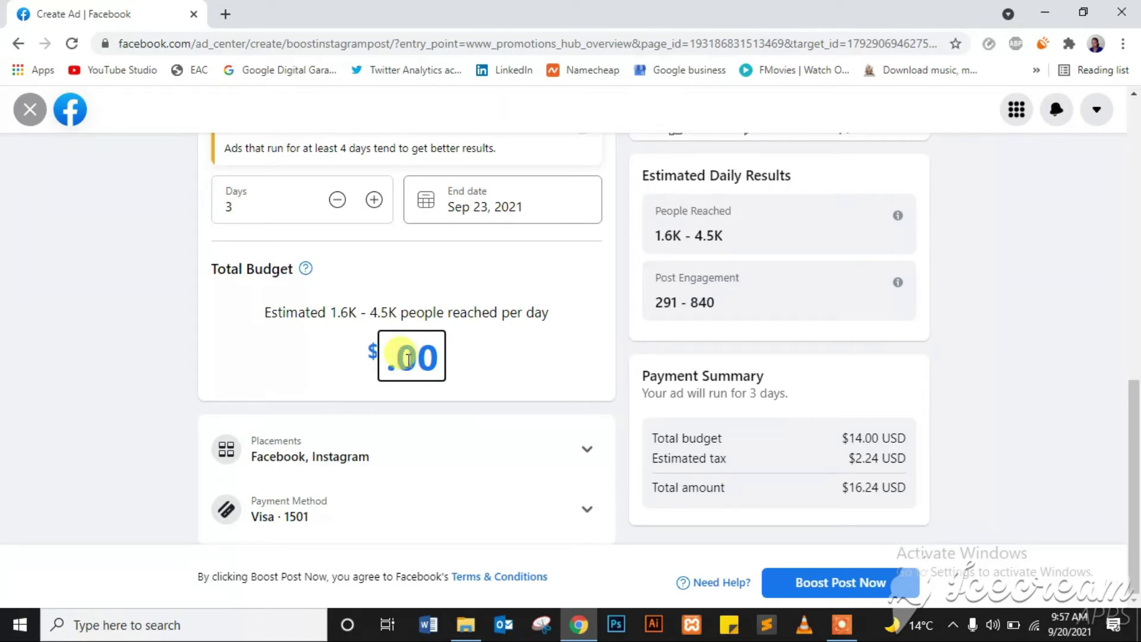
text(6)
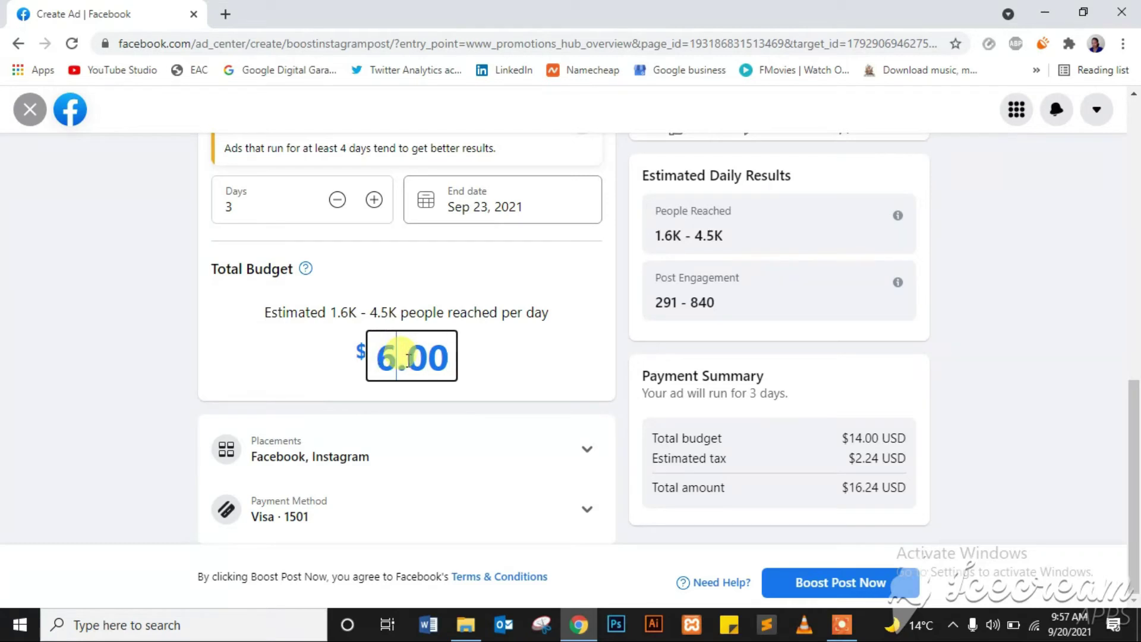
click(296, 340)
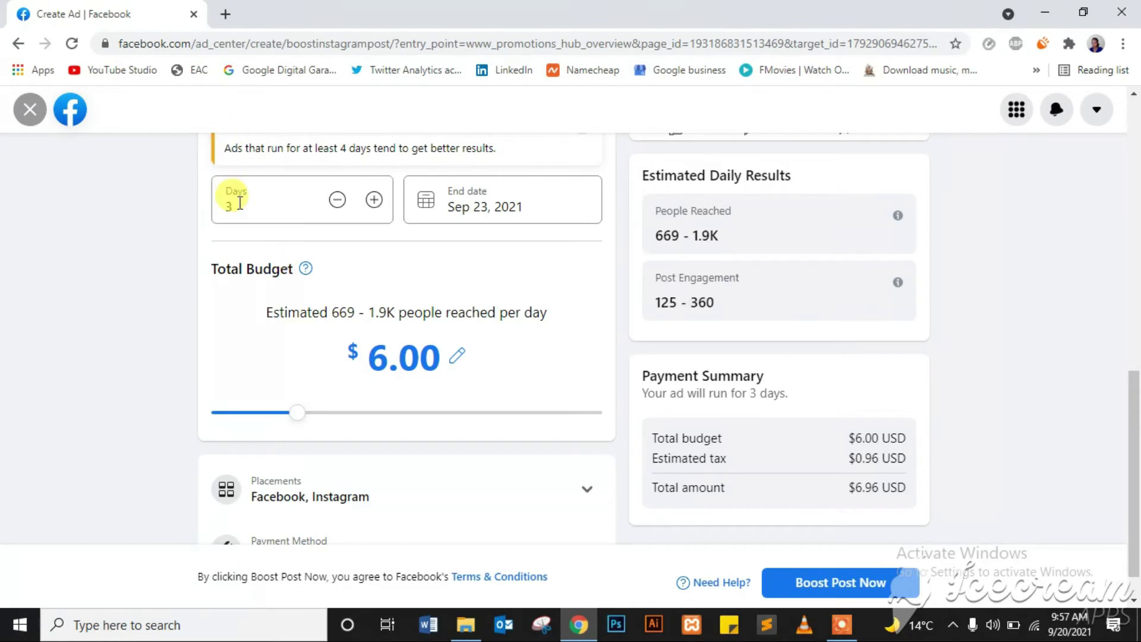
scroll(242, 204, down, 1)
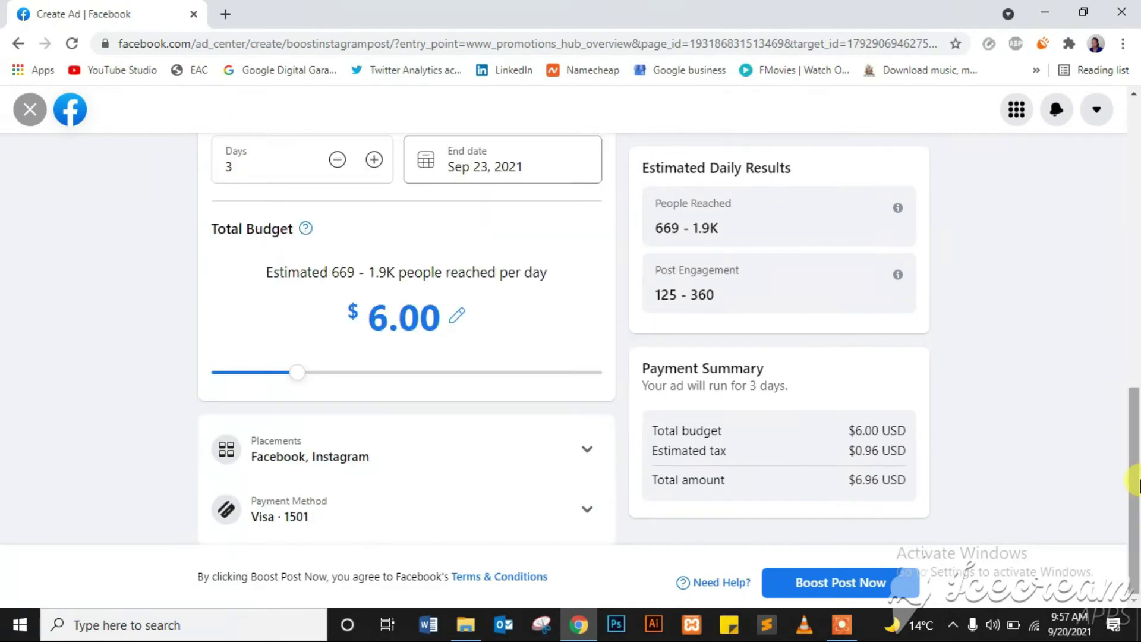
- Uncheck Facebook under Placements so the ad shows only on Instagram
click(352, 467)
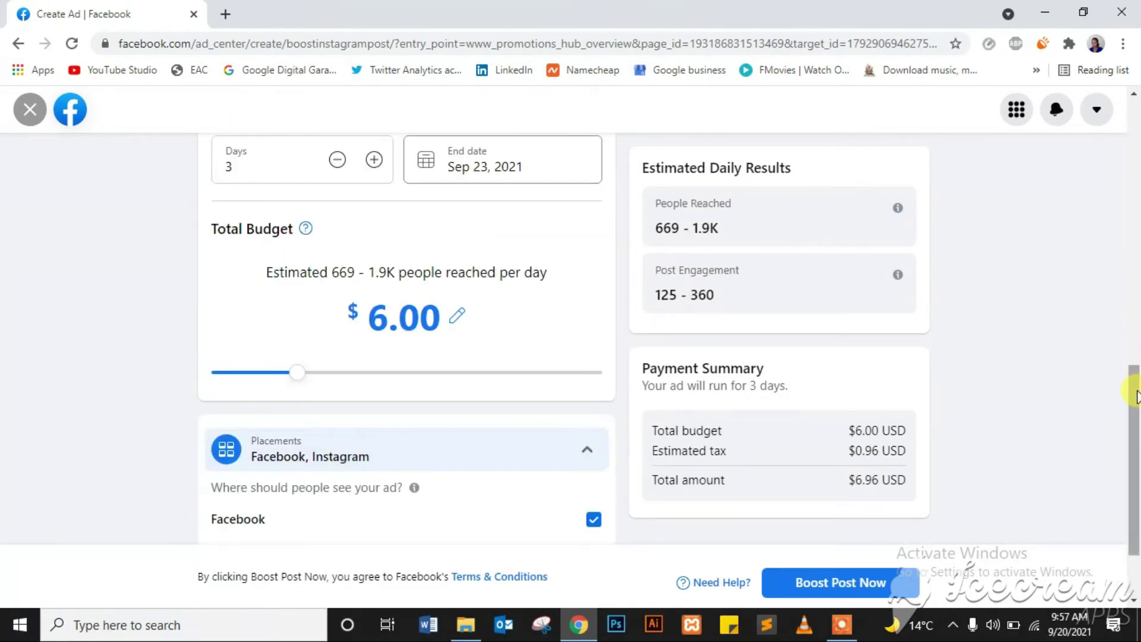
drag(1135, 383, 1137, 440)
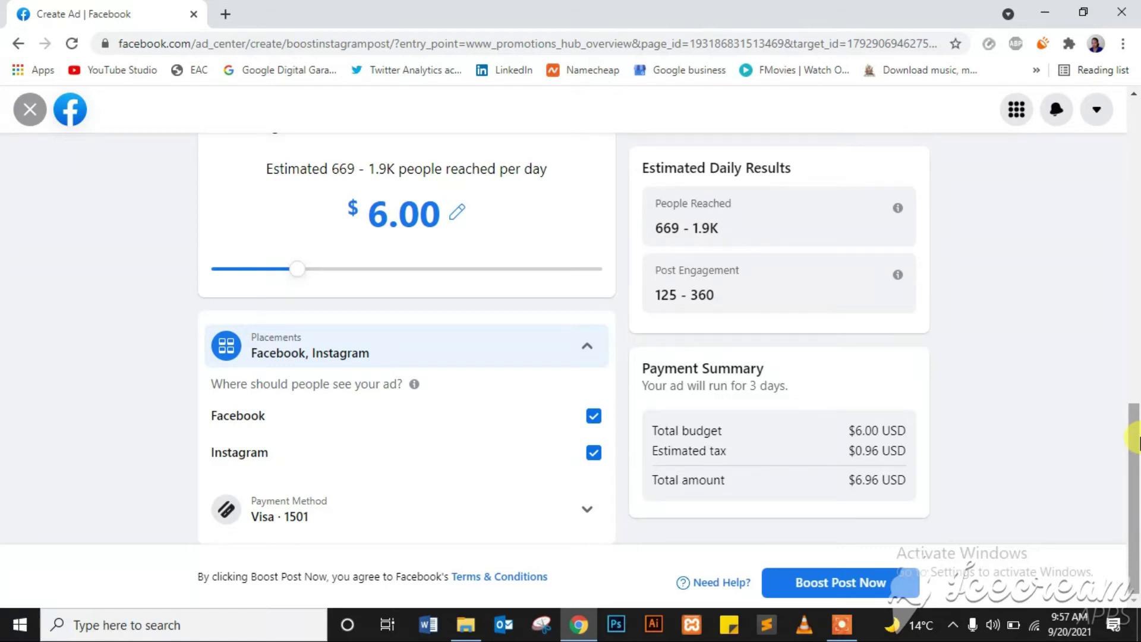
click(593, 416)
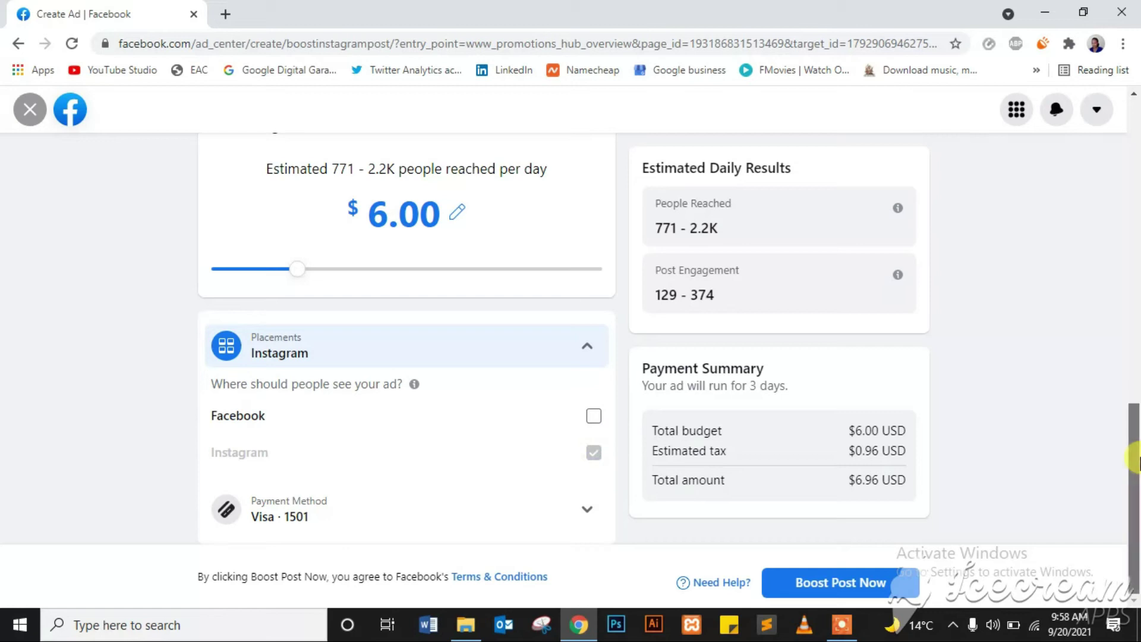
drag(1132, 458, 1120, 150)
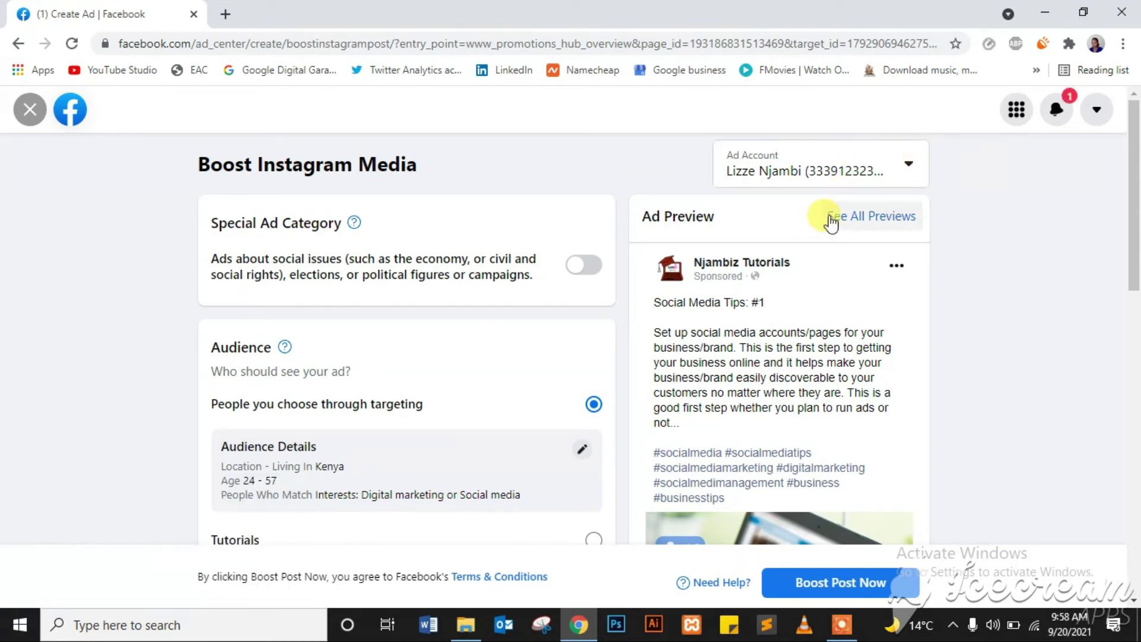
click(911, 170)
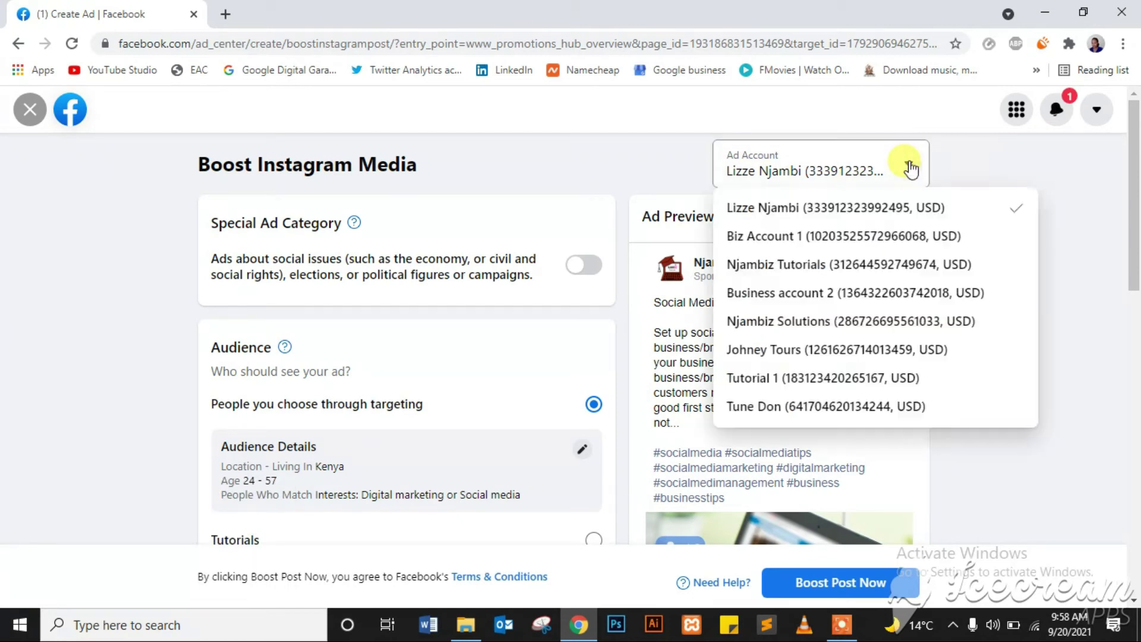
click(625, 168)
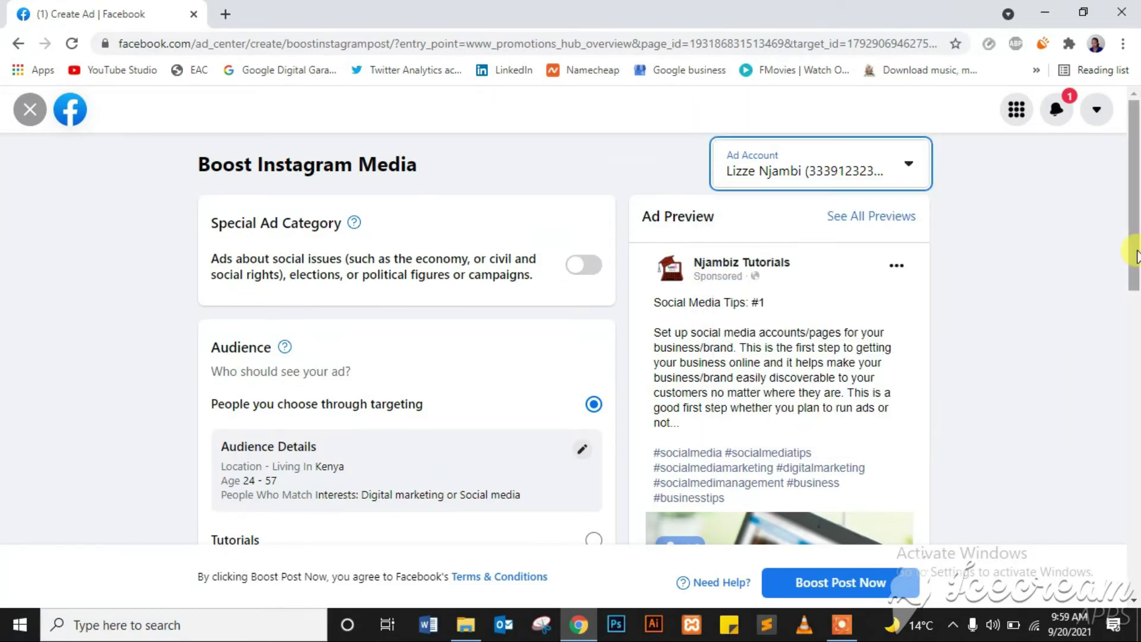
drag(1135, 256, 1135, 518)
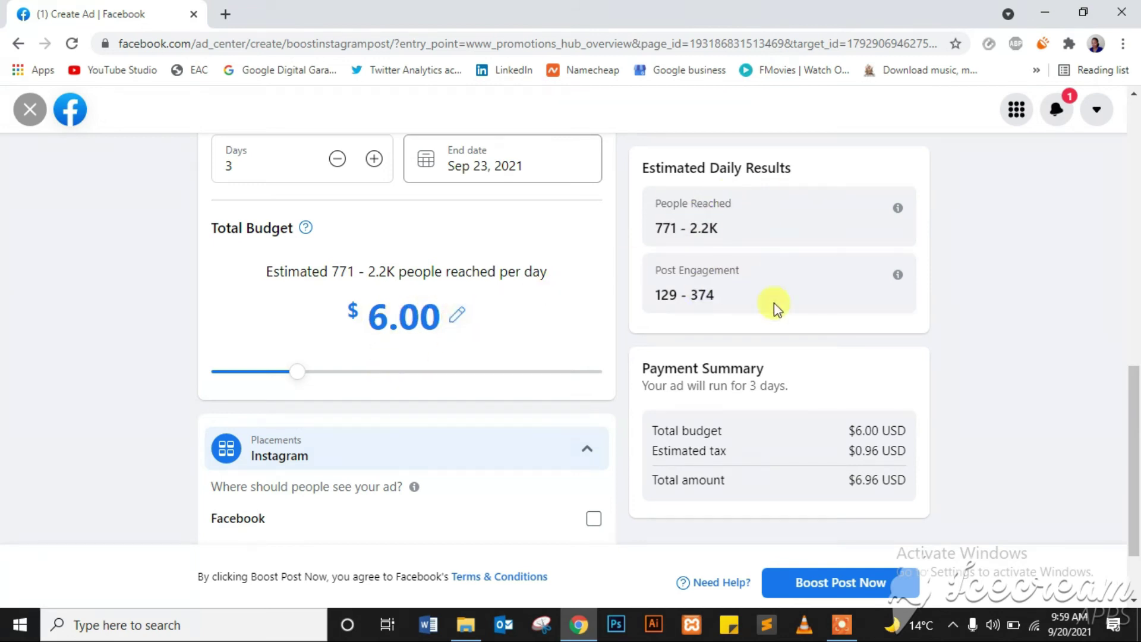
click(1134, 600)
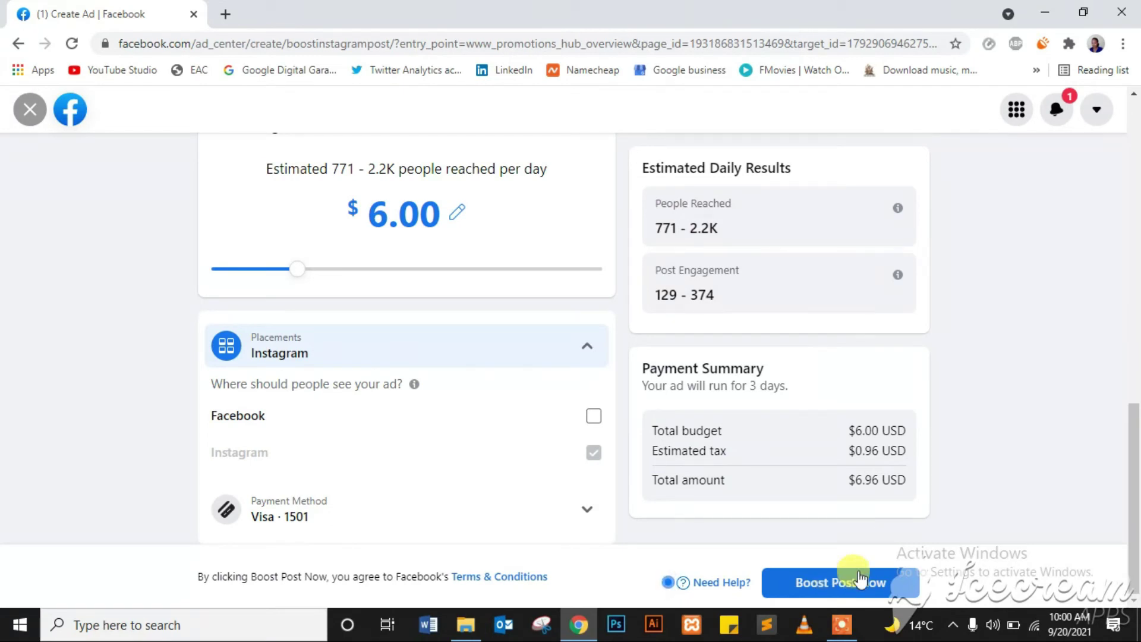
drag(1135, 526, 1137, 202)
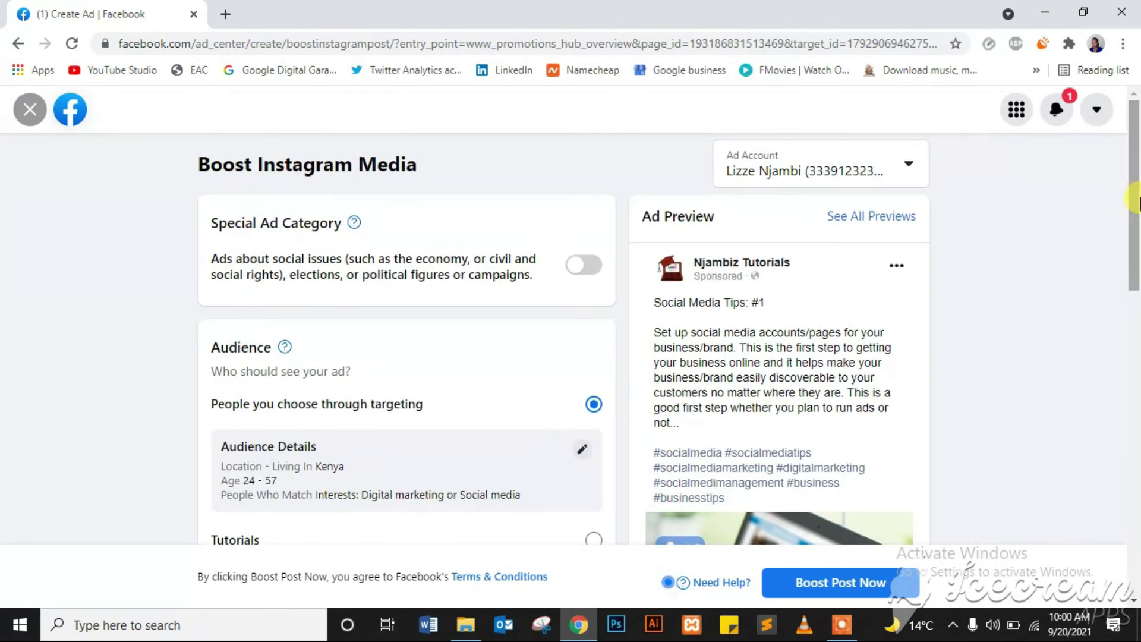